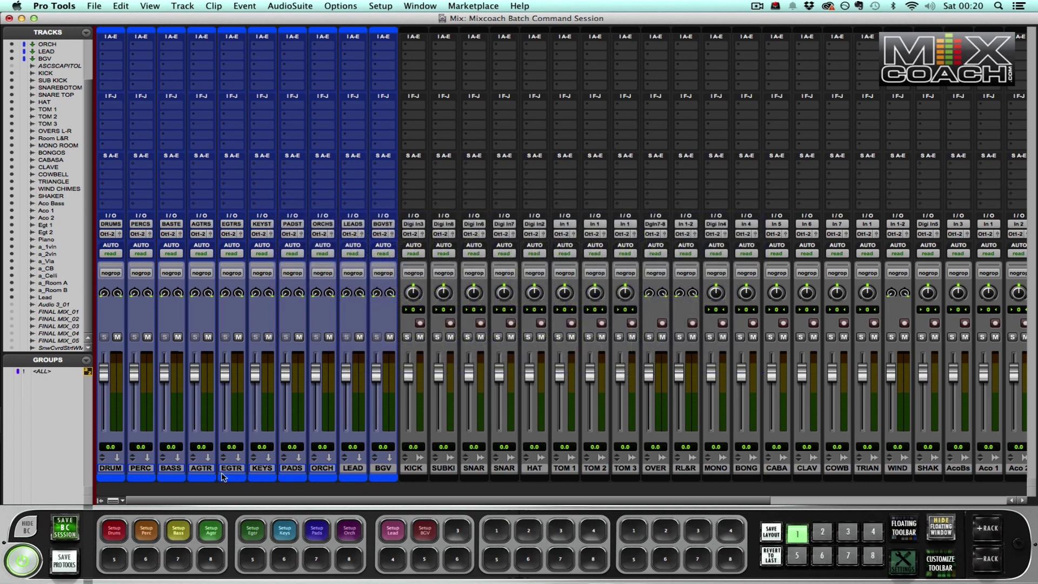
Select the stem tracks DRUMS through BGV.
click(116, 468)
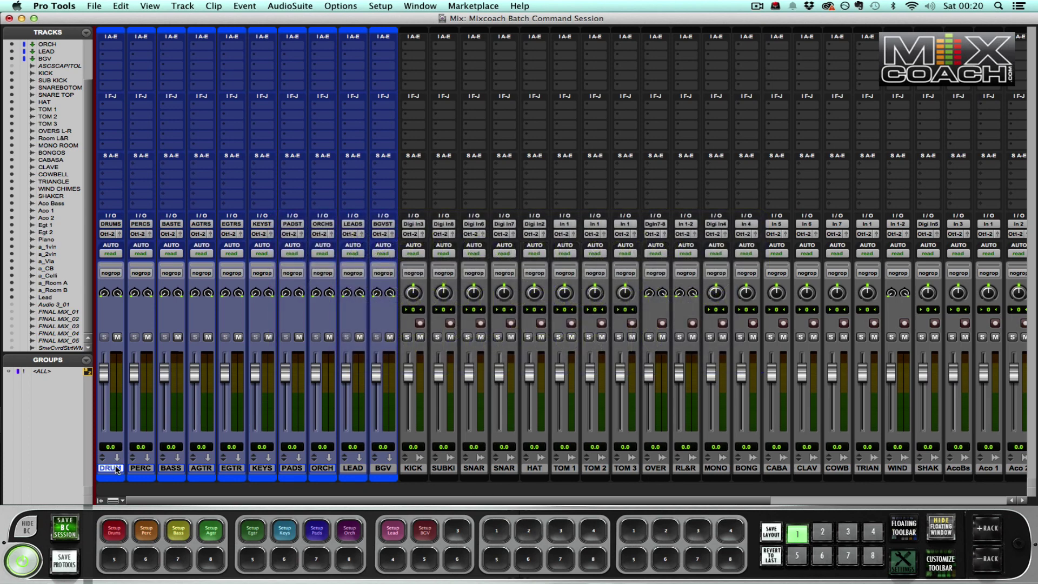
shift+click(383, 470)
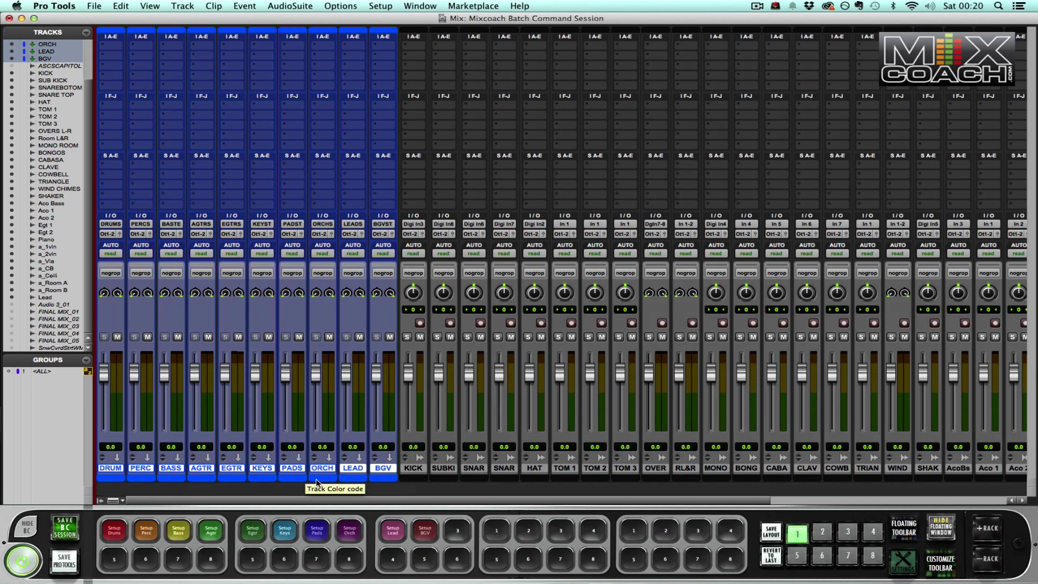
scroll(374, 464, right, 2)
Try selecting track ranges: KICK–MONO, BONGOS–SHAKER, then Aco Bass alone.
click(370, 471)
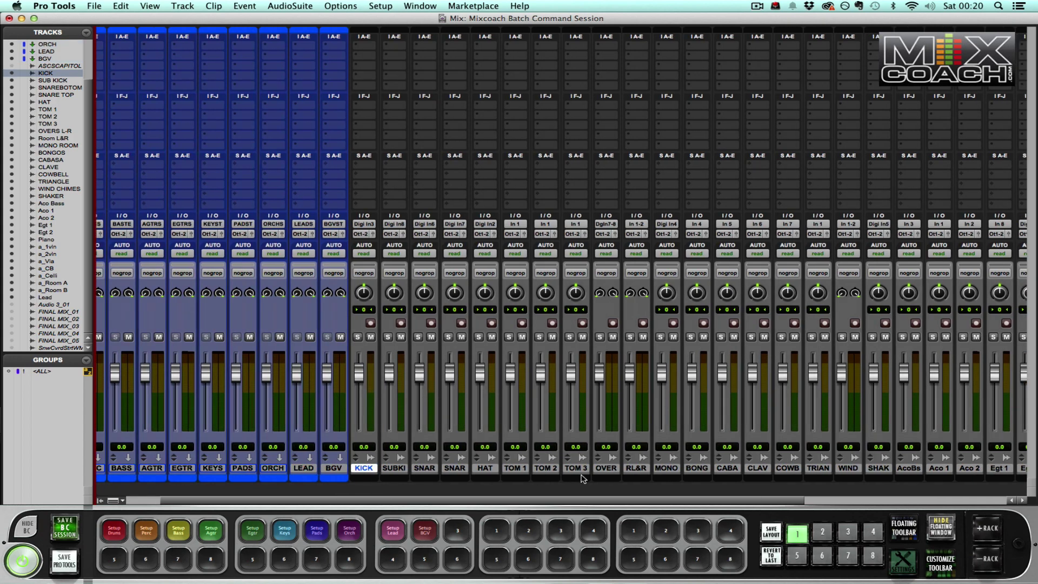
shift+click(675, 470)
click(696, 471)
scroll(698, 472, right, 3)
scroll(697, 471, right, 3)
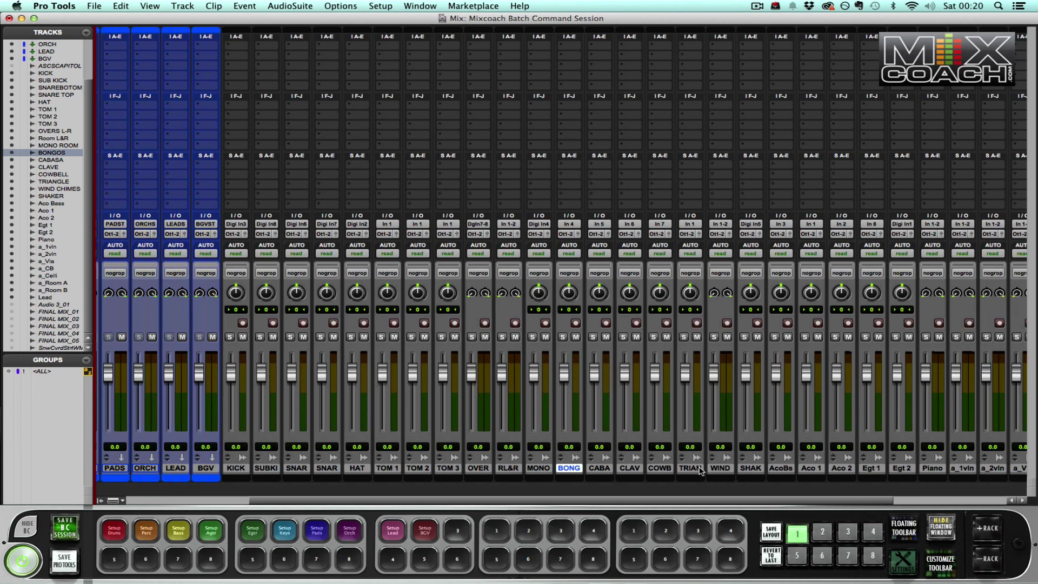
shift+click(730, 468)
click(759, 469)
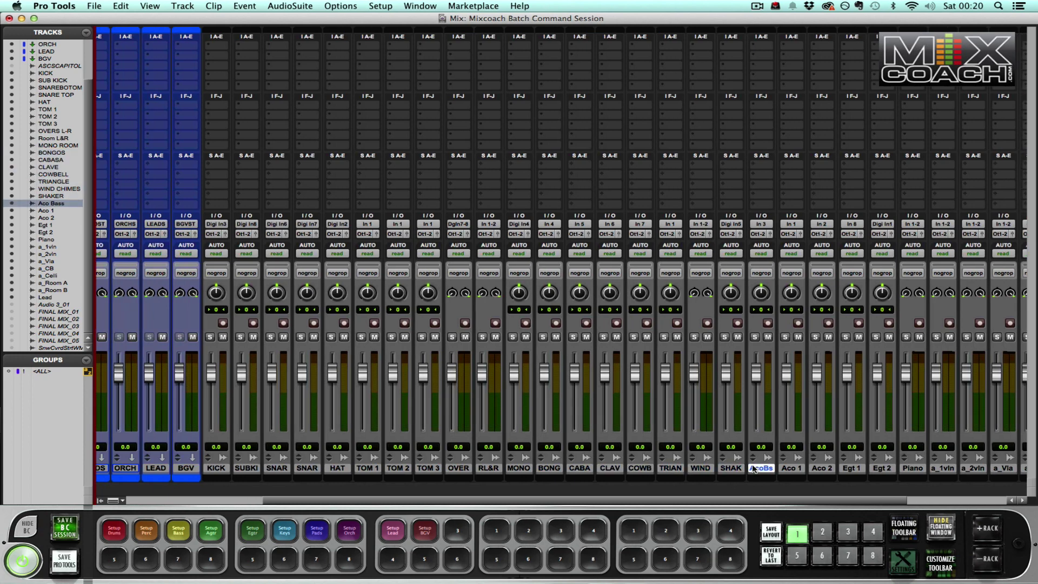
scroll(756, 470, right, 3)
scroll(755, 470, right, 3)
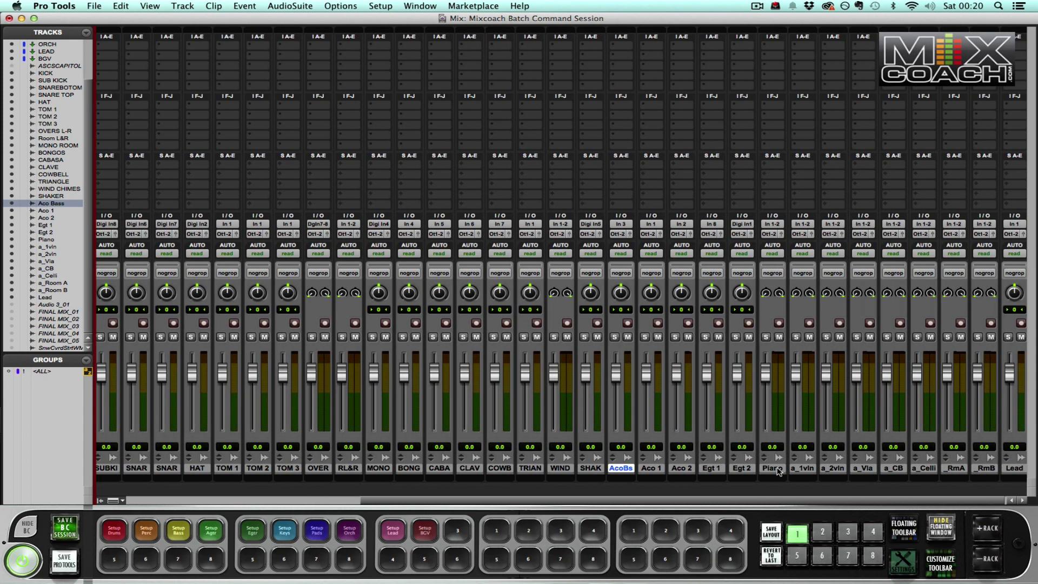
scroll(756, 472, left, 14)
drag(110, 468, 383, 468)
Reselect KICK through MONO ROOM and switch the mixer to wide channel strips.
click(413, 468)
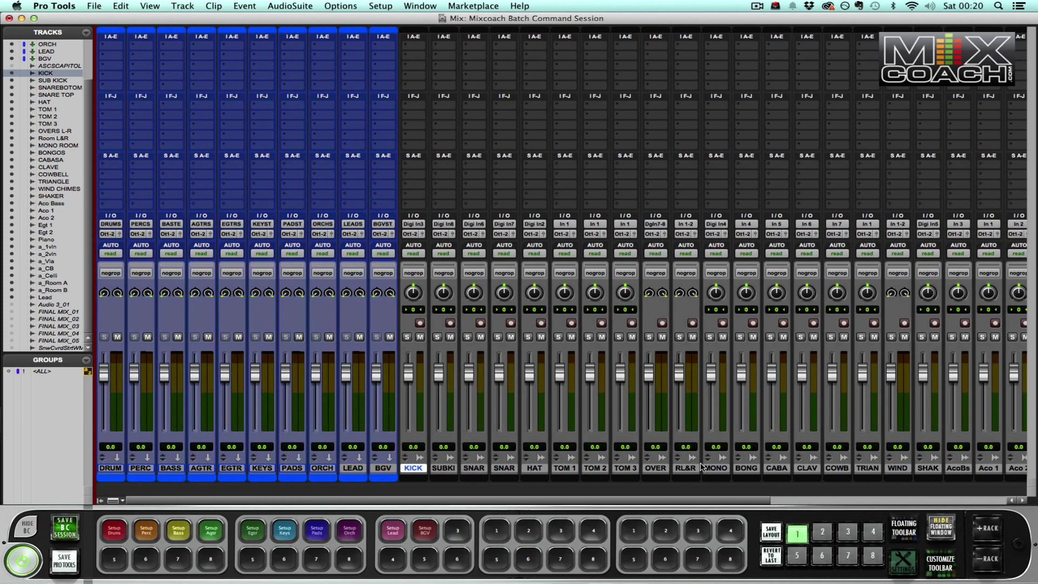
shift+click(726, 470)
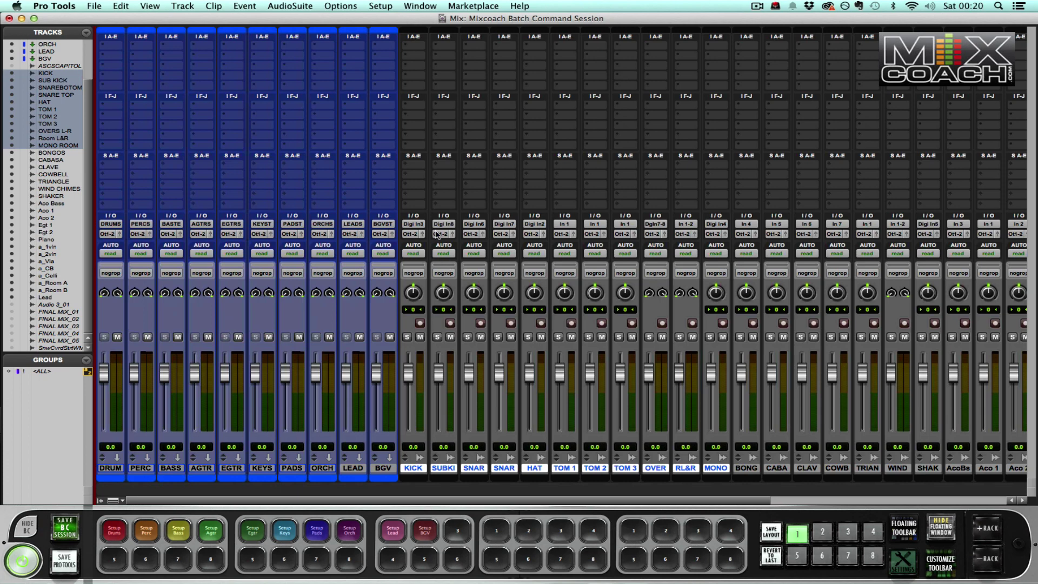
key(ctrl+alt+super+m)
scroll(437, 234, right, 7)
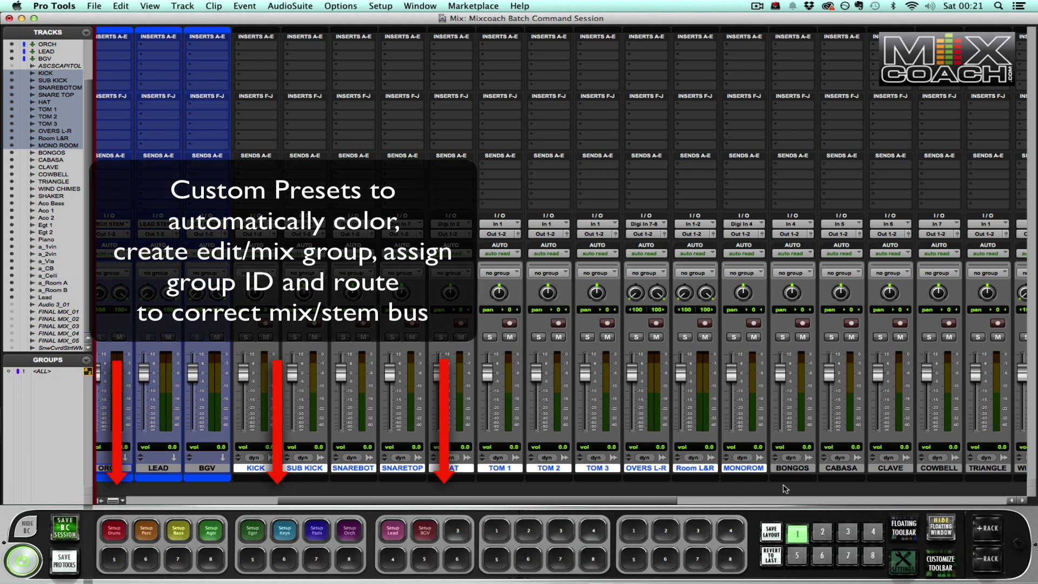
Run Setup Drums on KICK–MONO ROOM, then solo the drums group to verify it.
click(114, 534)
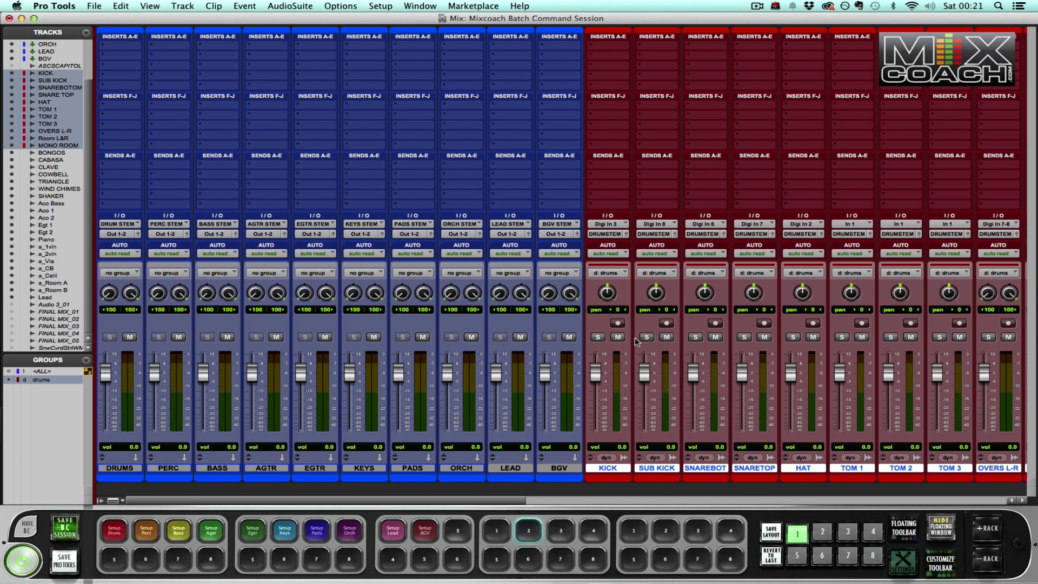
click(599, 338)
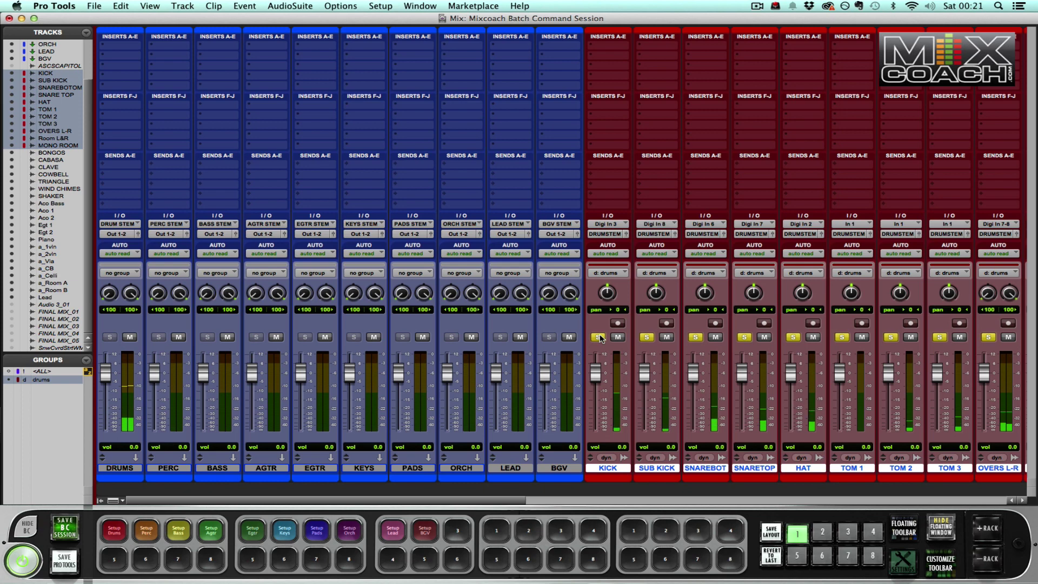
Unsolo the drums, run Setup Perc on BONGOS–SHAKER, then Setup Bass on Aco Bass.
click(600, 338)
scroll(613, 388, right, 10)
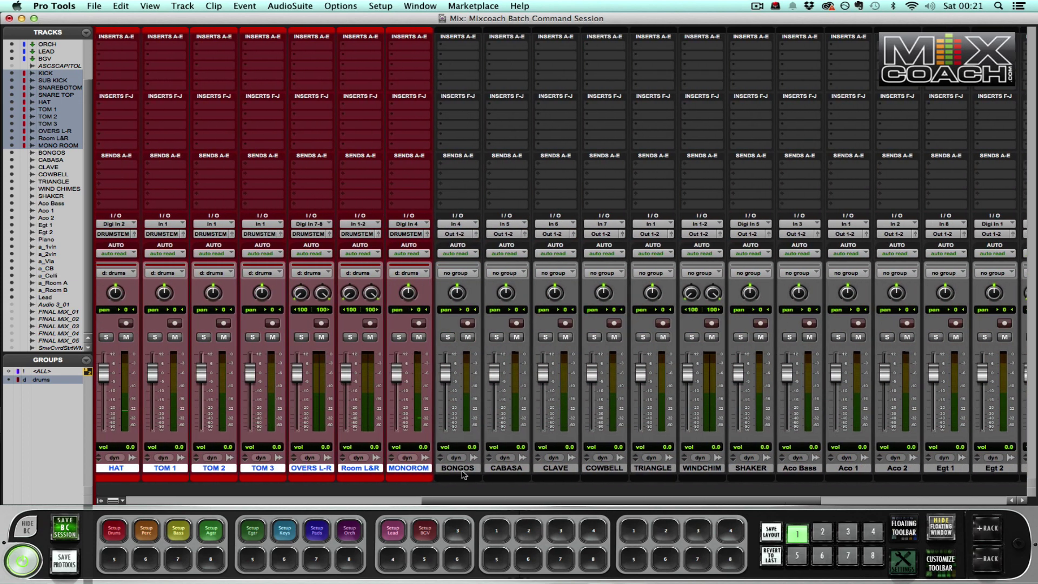
click(458, 468)
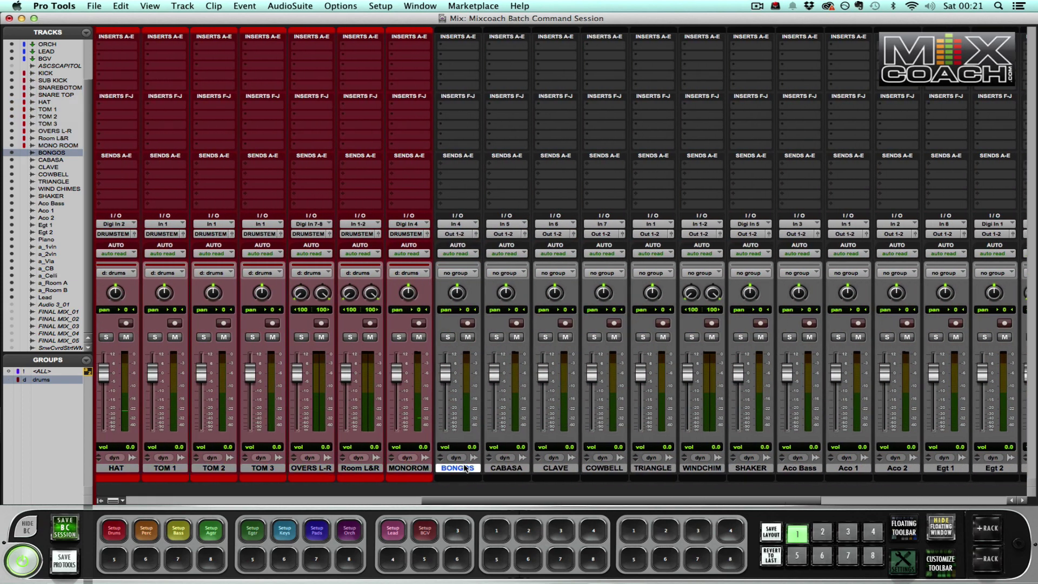
shift+click(744, 471)
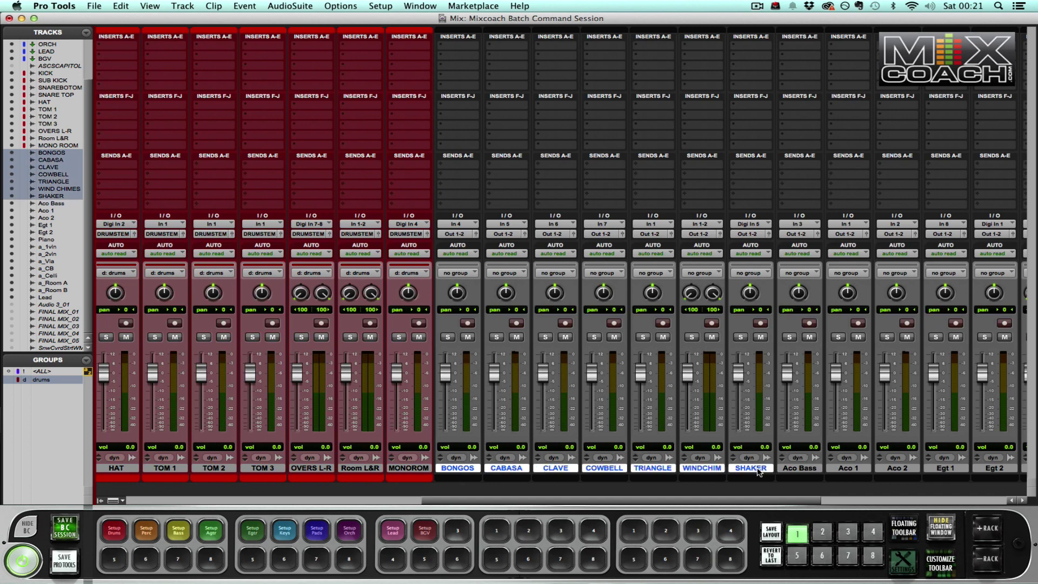
click(146, 535)
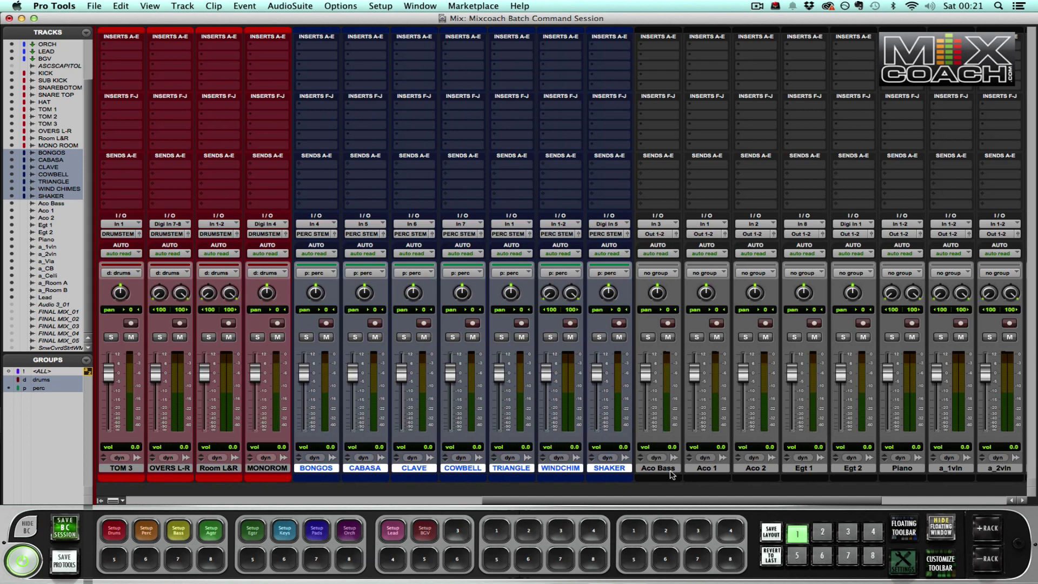
click(670, 469)
click(183, 534)
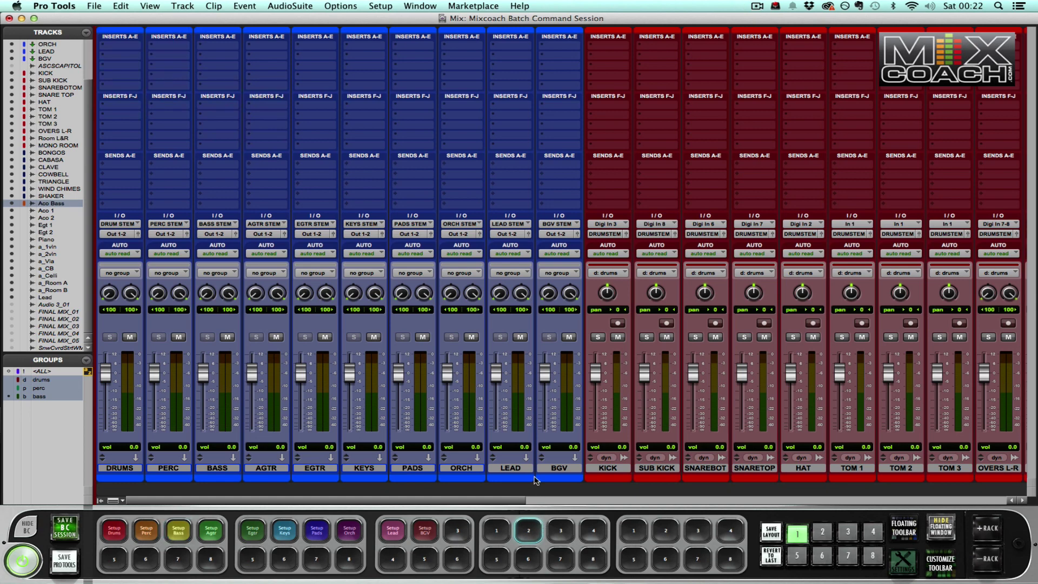
Run Setup Agtr on Aco 1 and Aco 2 for the agtr group on AGTR STEM.
scroll(536, 480, right, 15)
scroll(536, 480, right, 5)
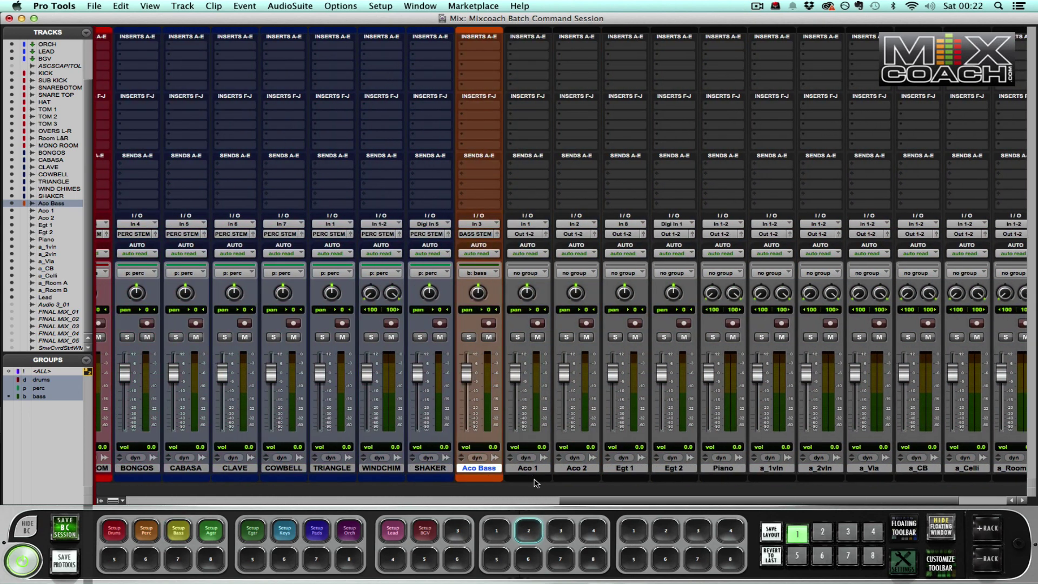
click(541, 468)
shift+click(571, 468)
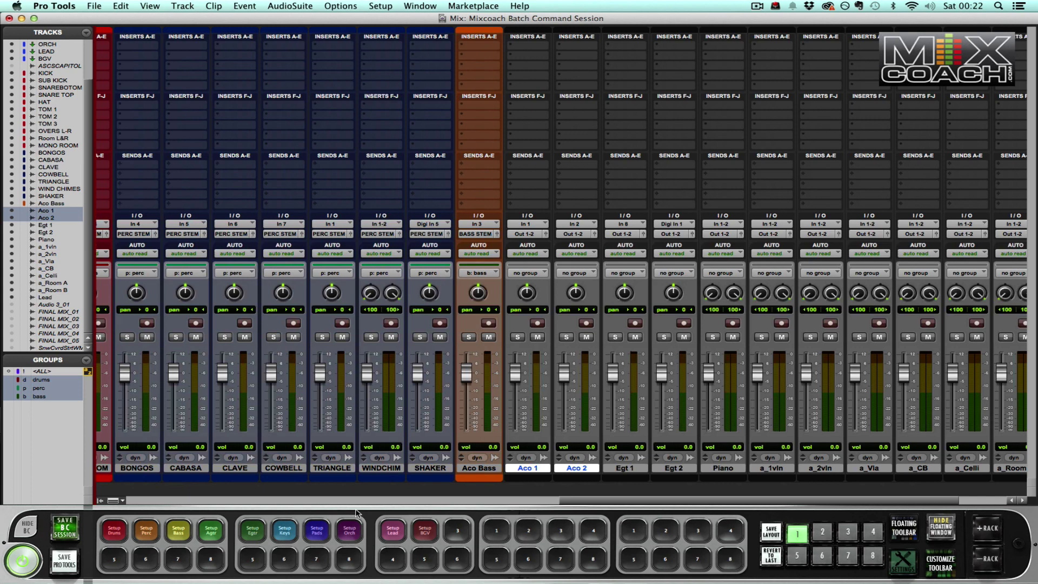
click(205, 535)
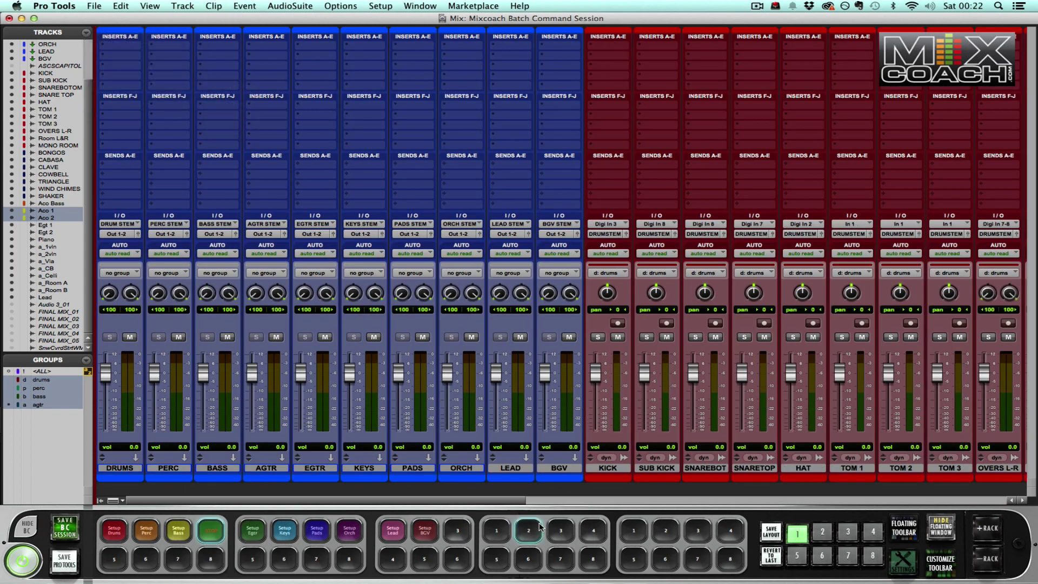
Run Setup Egtr on Egt 1 and Egt 2 for the egtr group on EGTR STEM.
scroll(541, 492, right, 5)
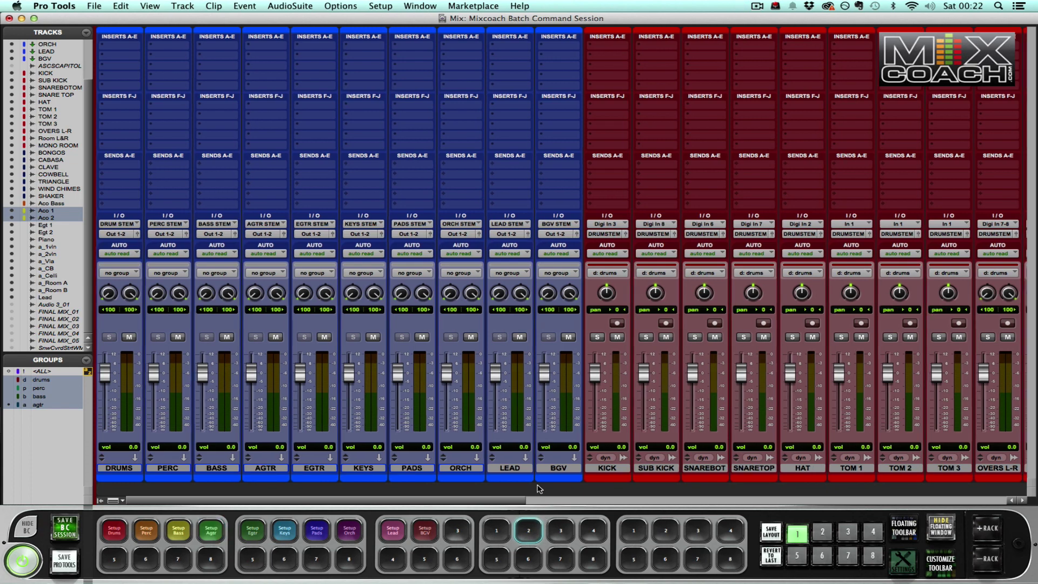
scroll(540, 488, right, 8)
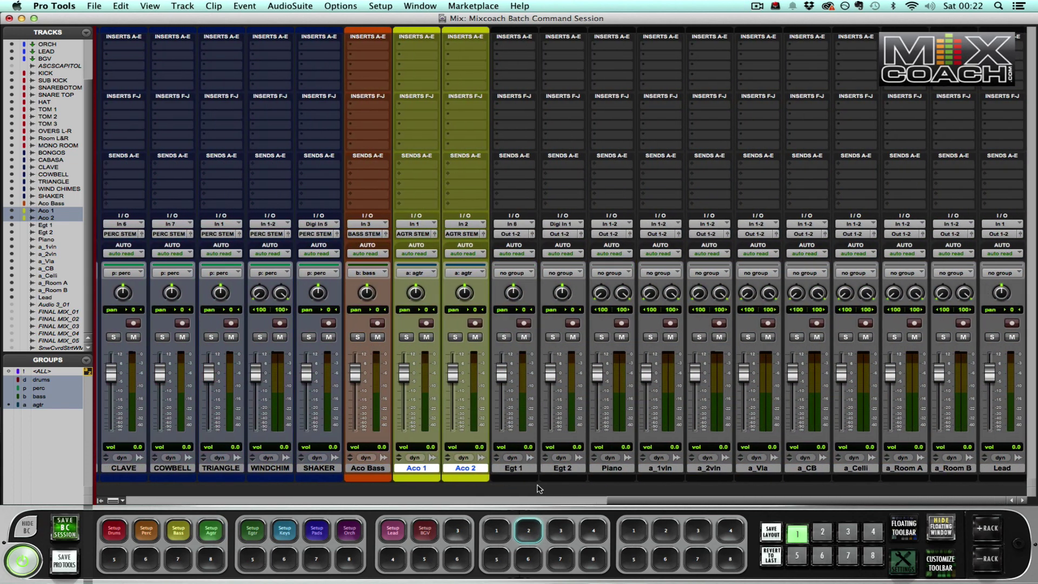
click(521, 468)
shift+click(561, 469)
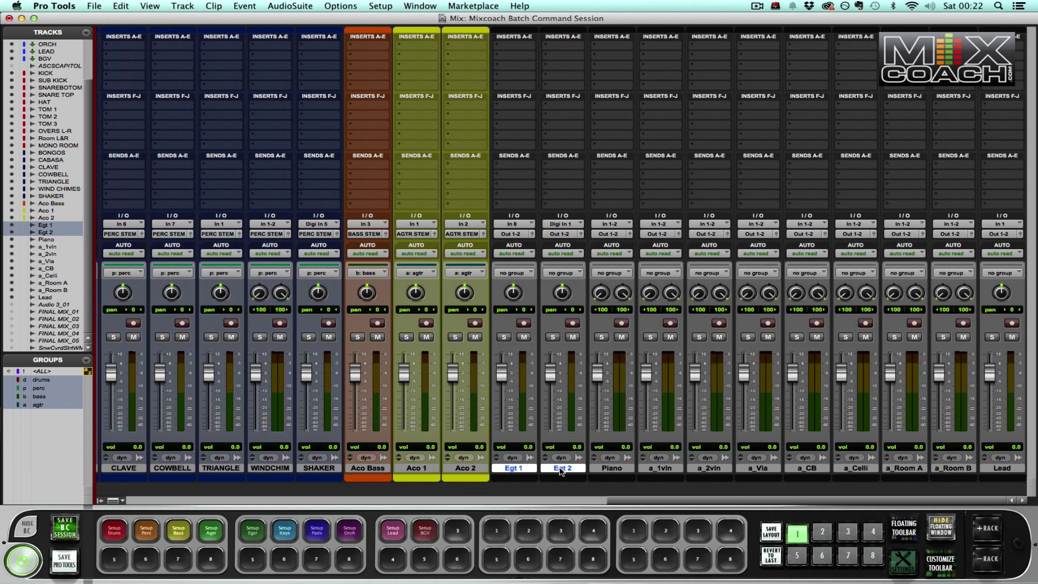
click(253, 530)
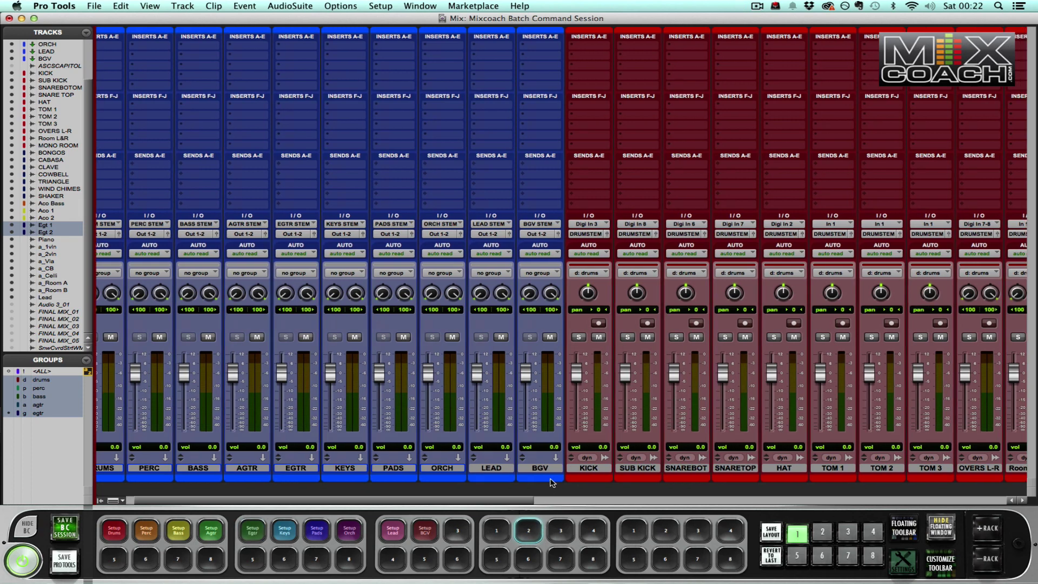
Run Setup Keys on Piano, coloring it and routing to KEYS STEM in a keys group.
scroll(551, 483, right, 15)
scroll(551, 483, right, 10)
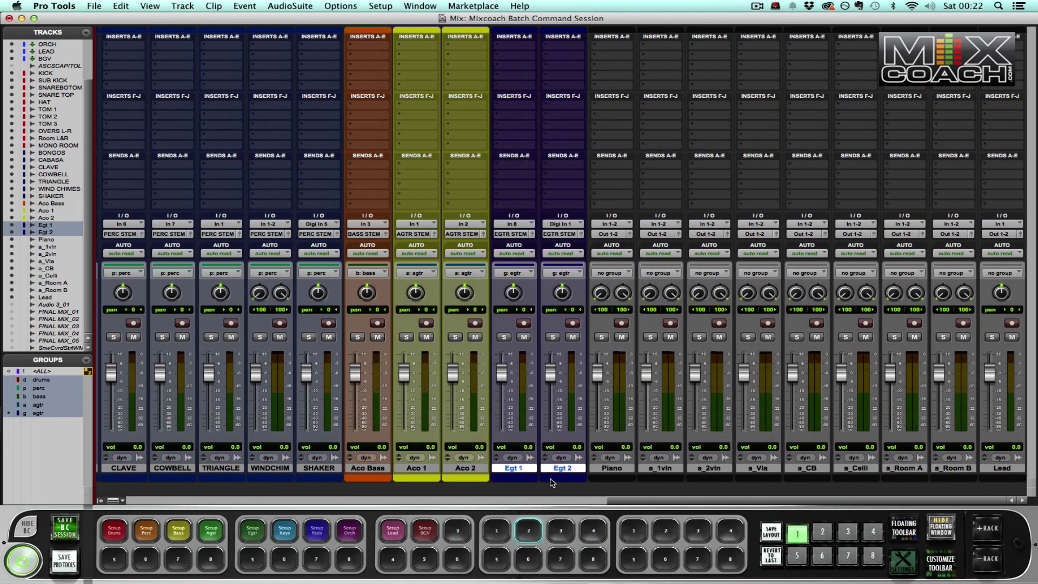
click(608, 469)
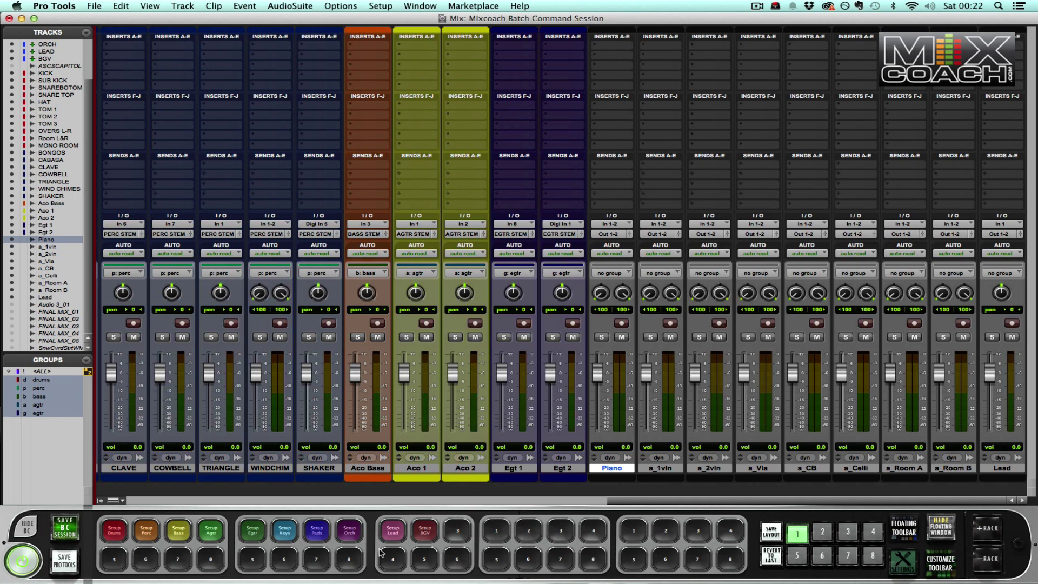
click(285, 531)
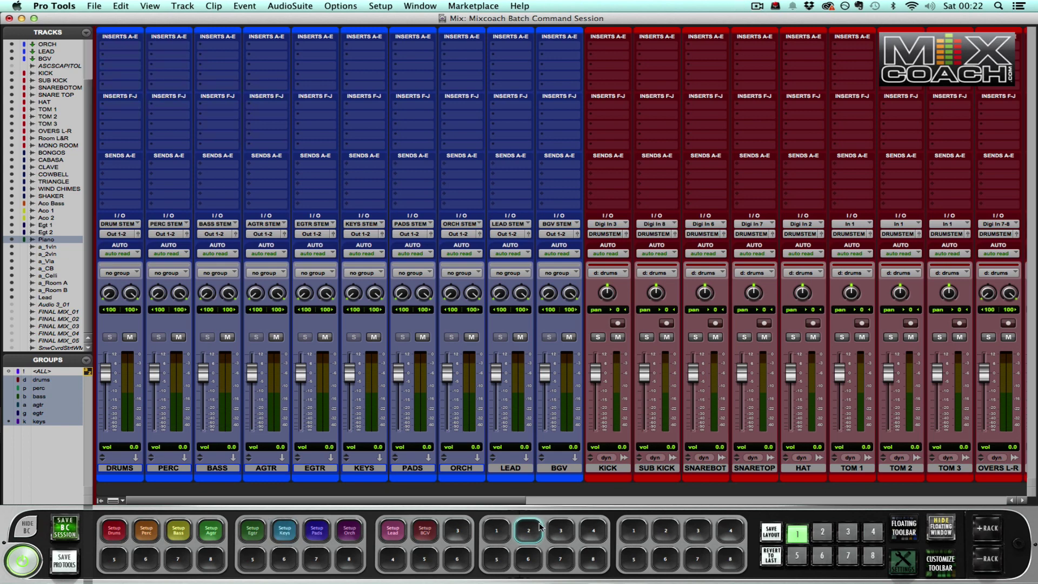
Run Setup Orch on strings a_1vln through a_Room B, routing them to ORCH STEM.
scroll(557, 411, right, 15)
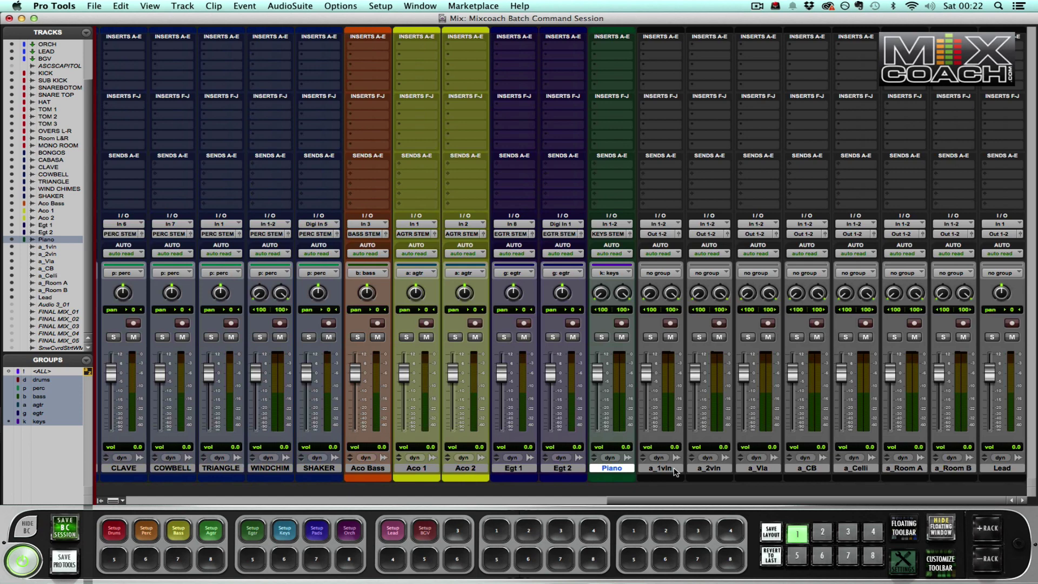
click(678, 469)
shift+click(954, 469)
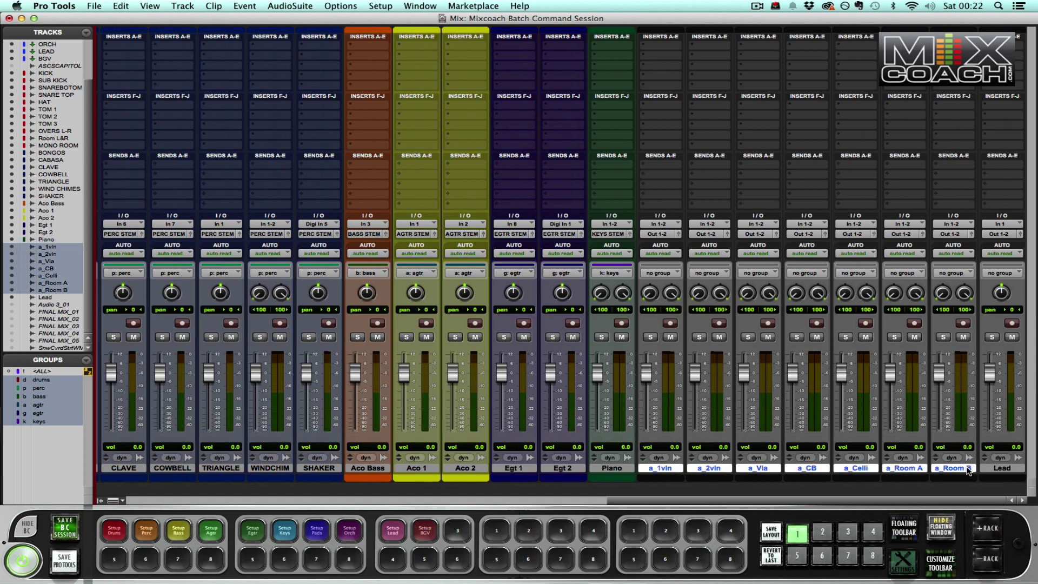
click(361, 534)
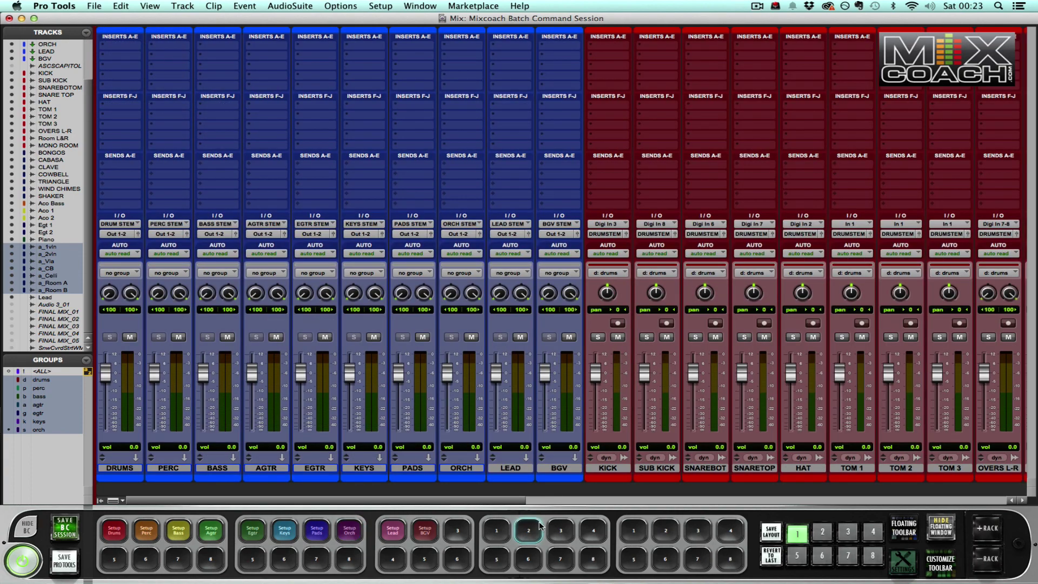
Run Setup Lead on the Lead track and confirm the new lead group.
scroll(569, 454, right, 10)
scroll(569, 454, right, 5)
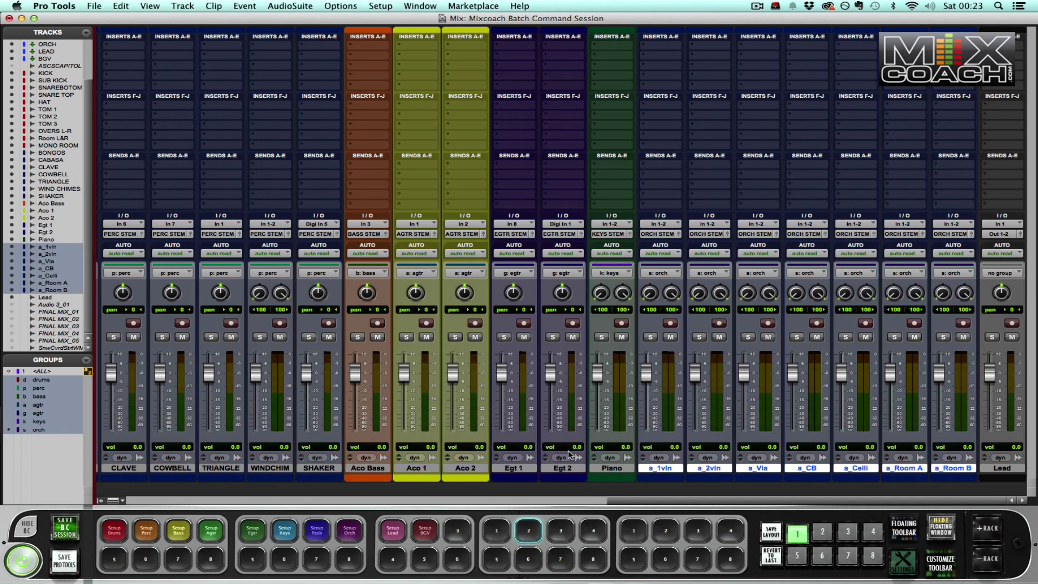
click(989, 469)
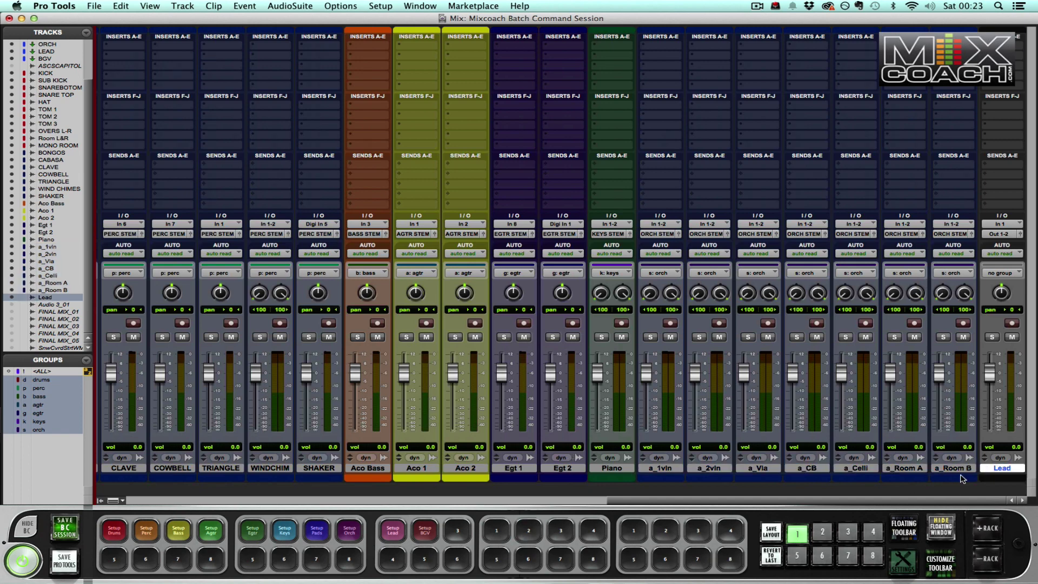
click(387, 539)
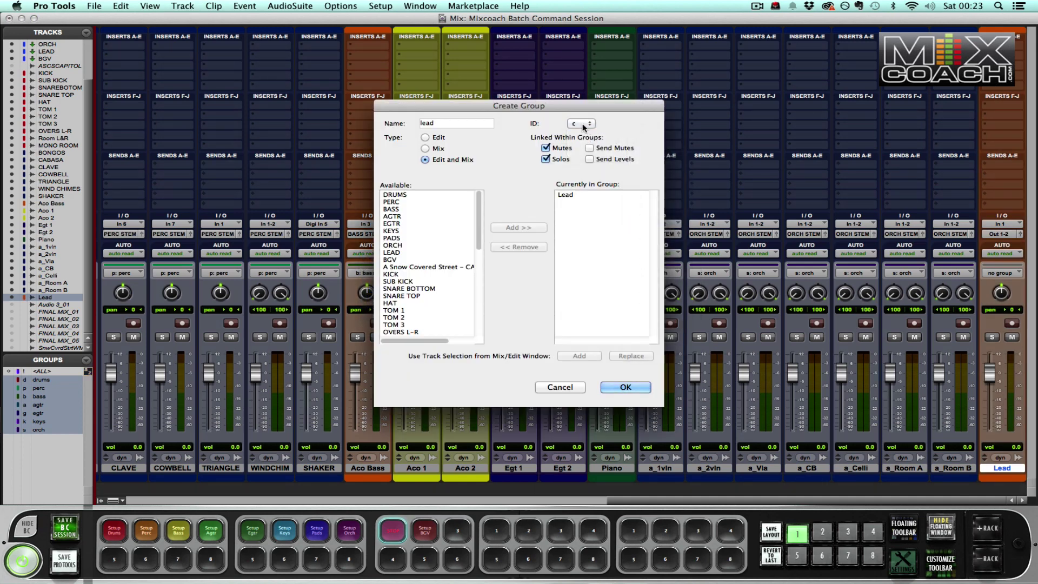
key(Return)
click(86, 32)
Set the Lead track's output routing and show all tracks in the mixer again.
click(136, 109)
click(120, 234)
click(120, 235)
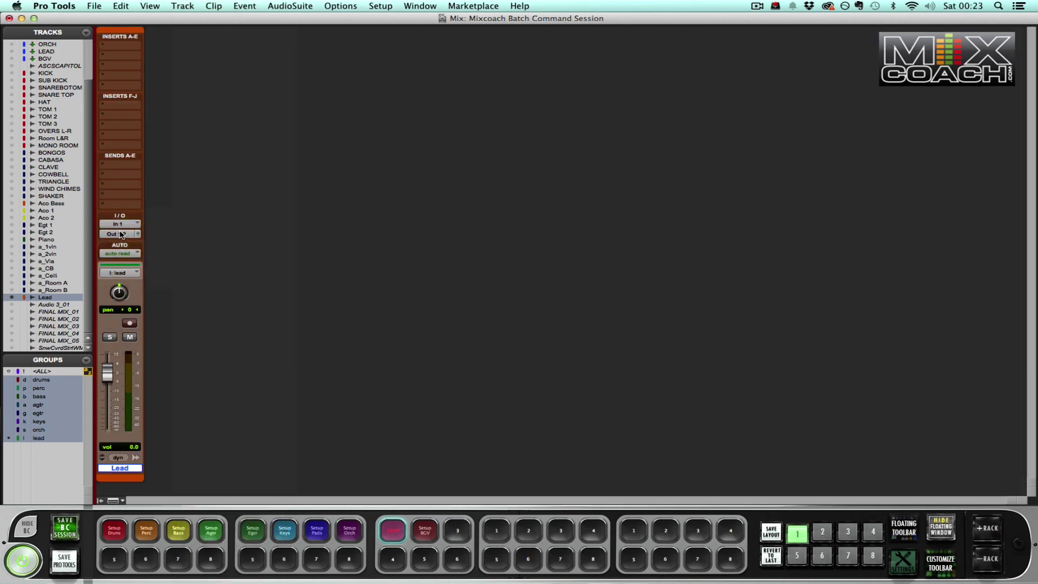
click(86, 33)
click(122, 36)
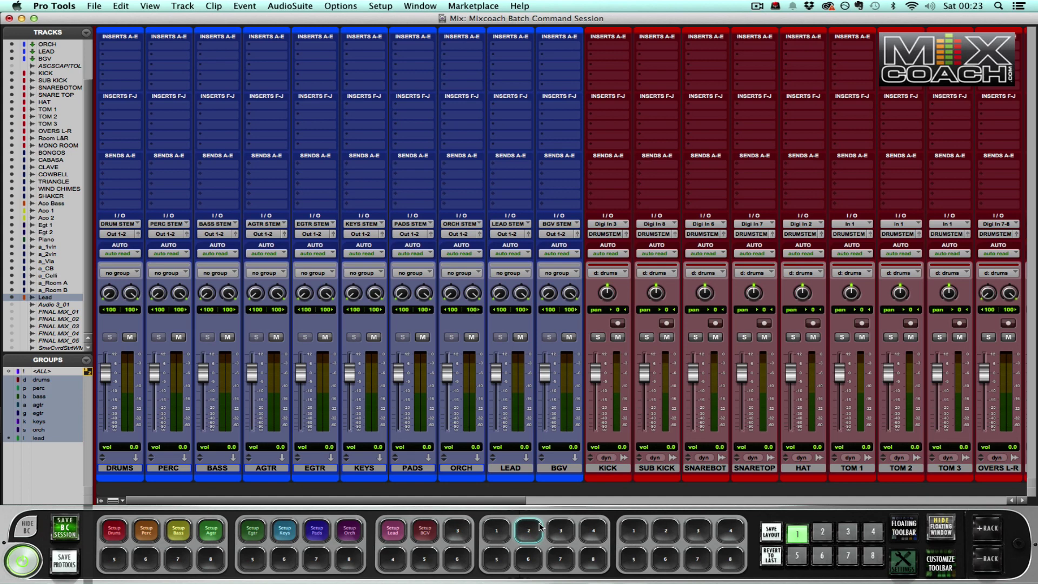
scroll(593, 458, right, 10)
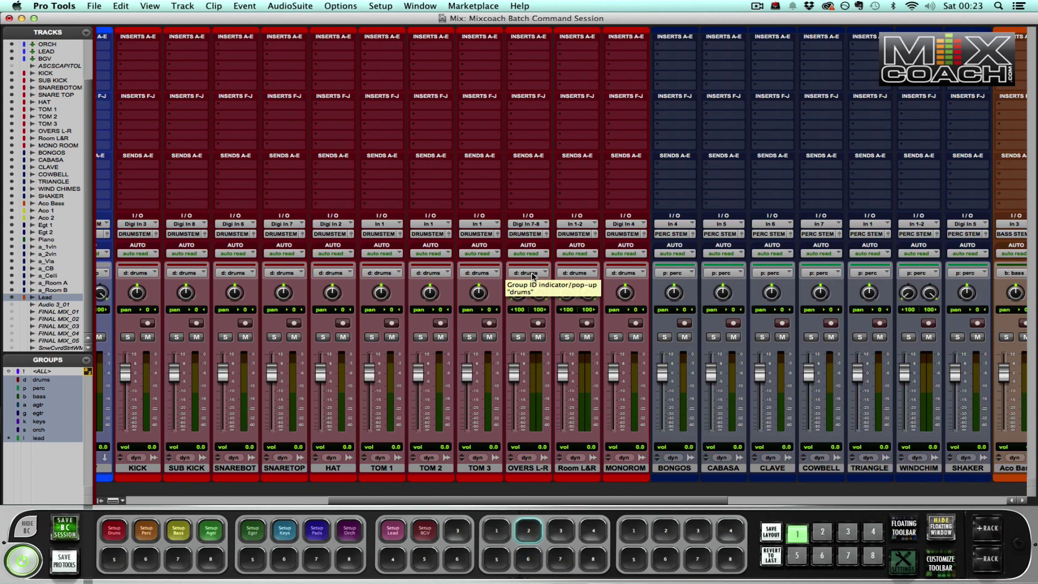
key(d)
key(d)
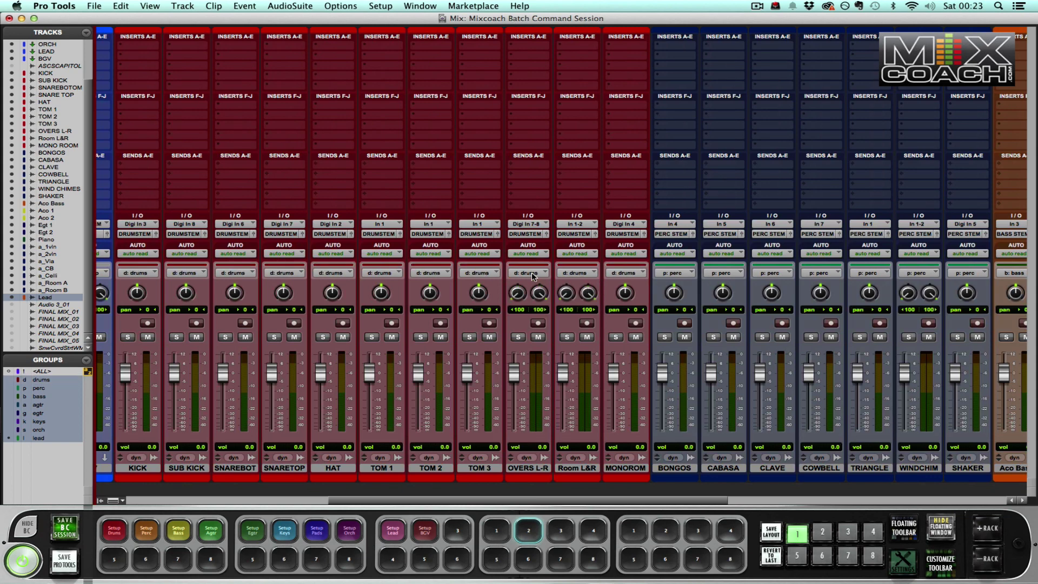
scroll(541, 277, right, 3)
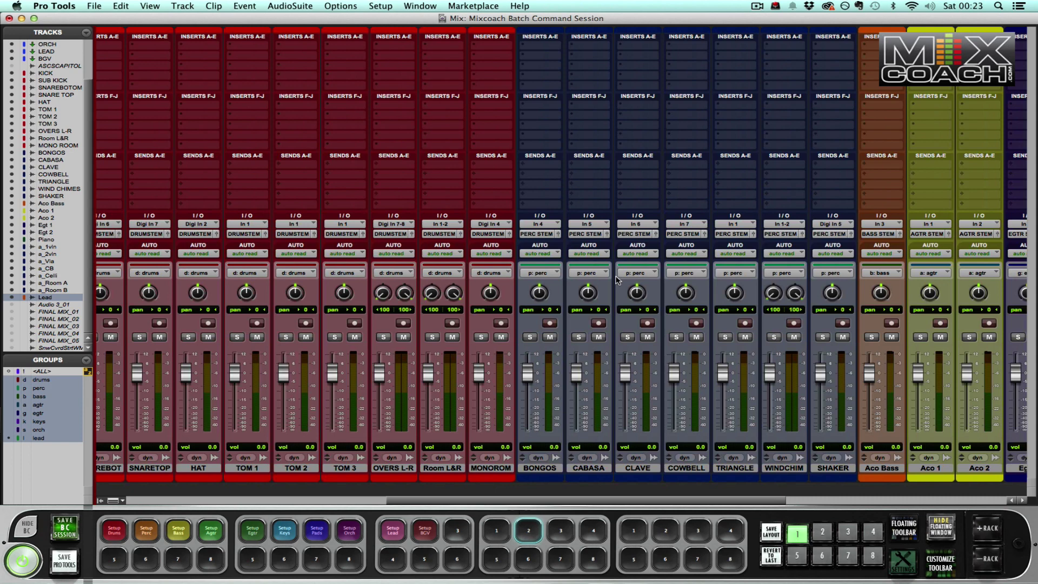
key(p)
key(p)
scroll(622, 280, right, 4)
scroll(631, 283, right, 2)
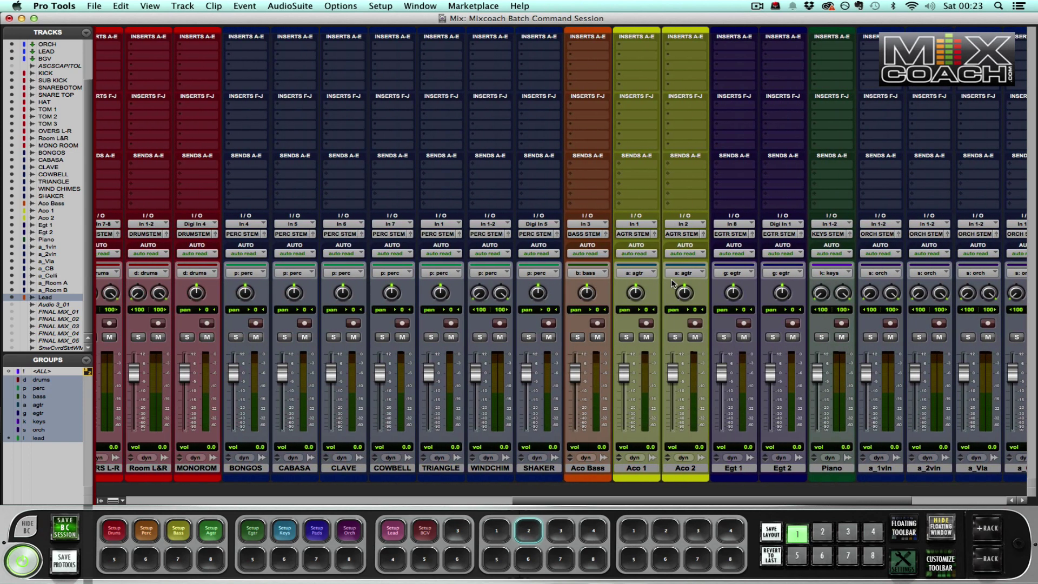
scroll(670, 281, right, 2)
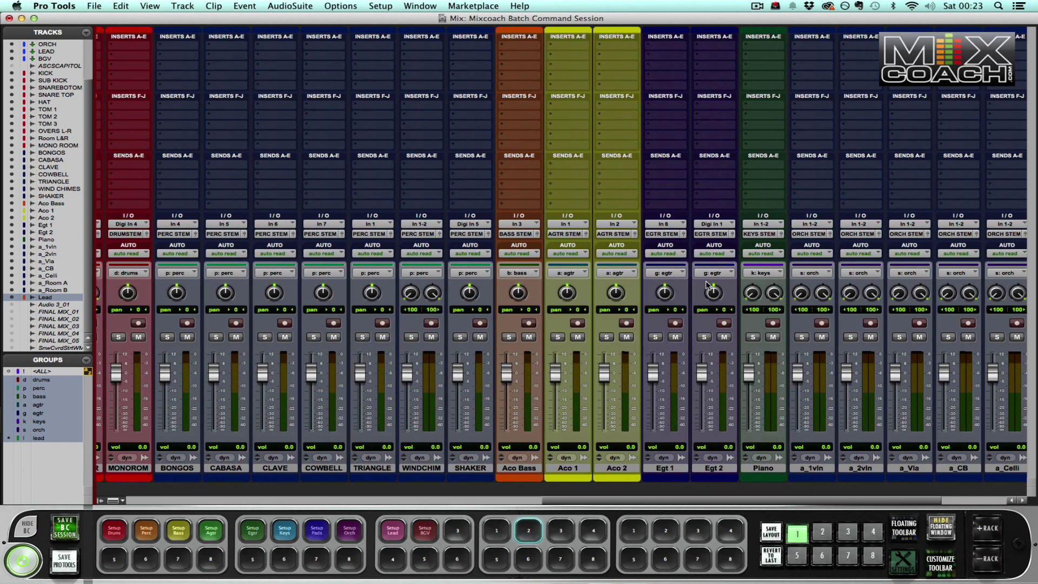
key(g)
key(g)
scroll(740, 282, right, 3)
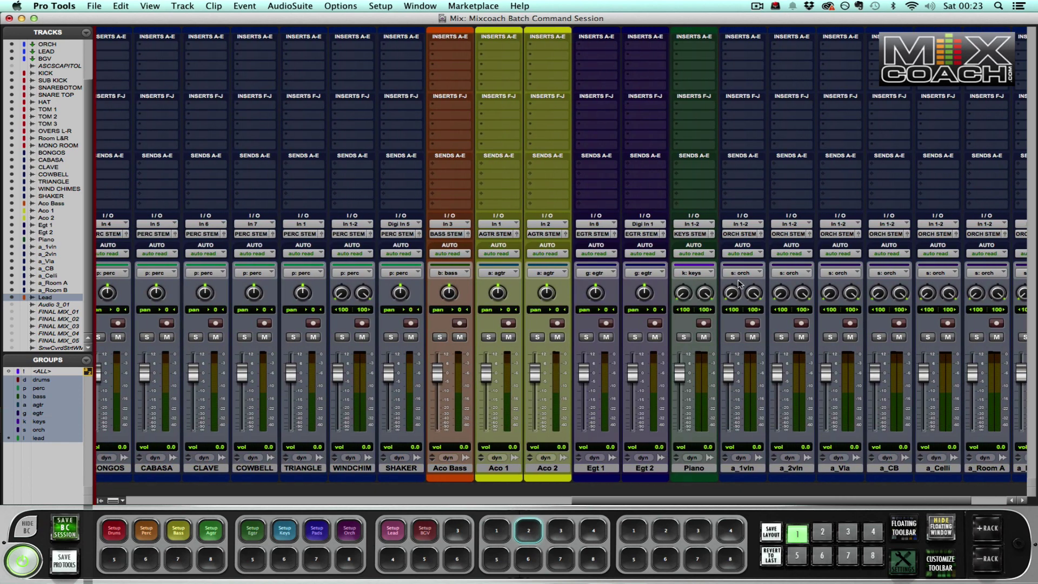
key(s)
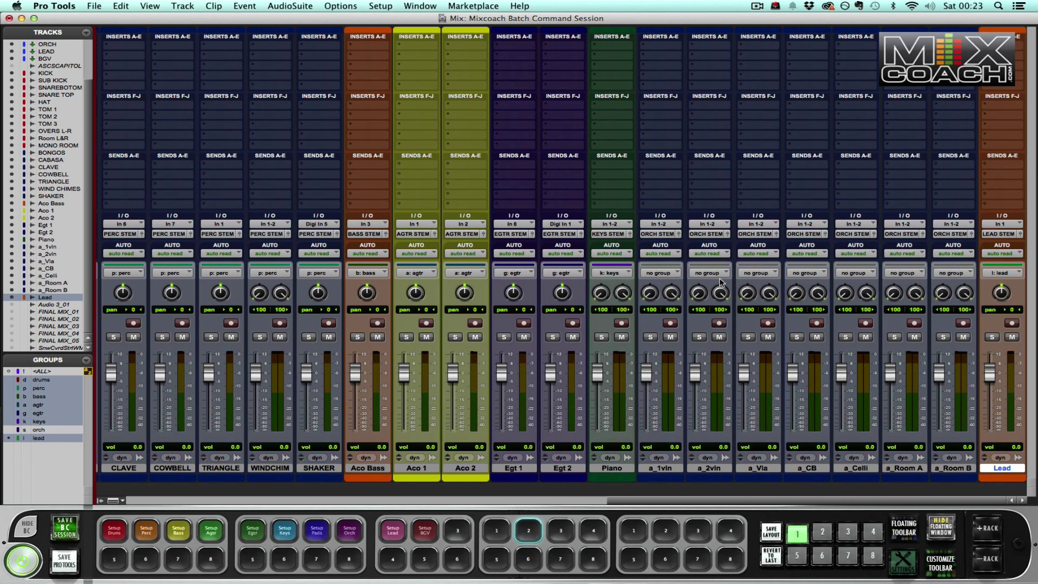
key(s)
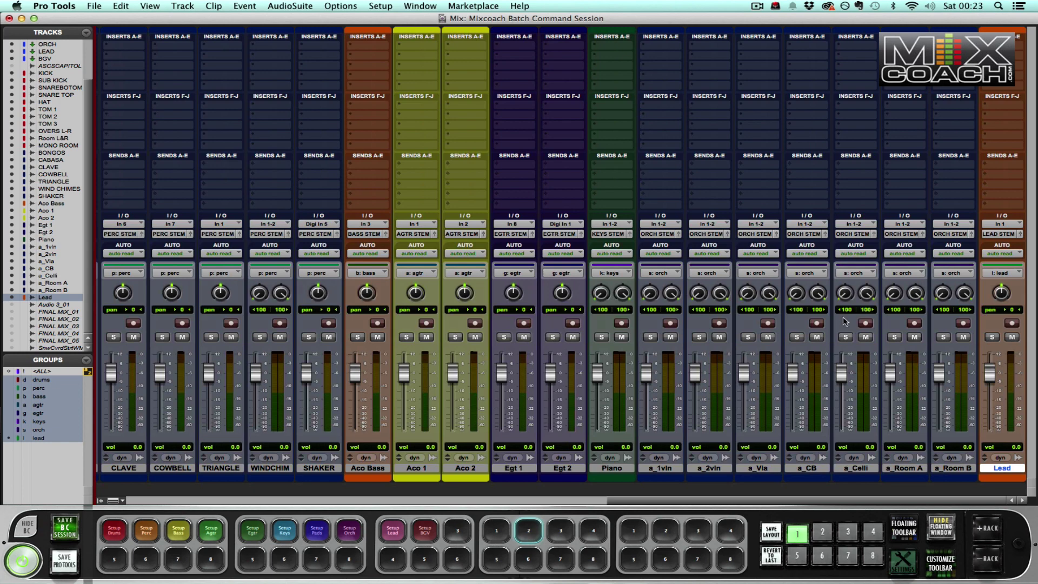
scroll(825, 339, left, 2)
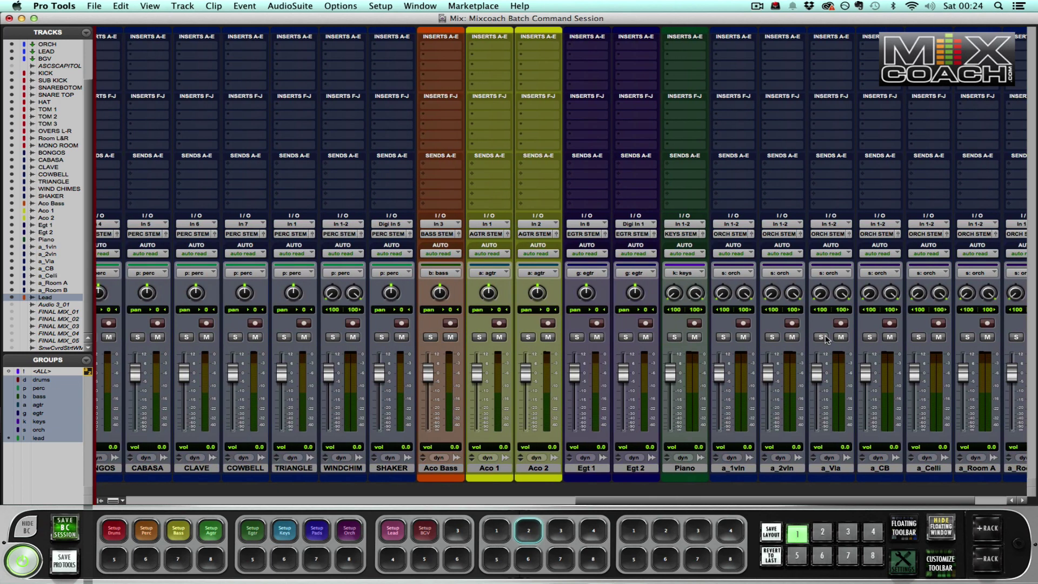